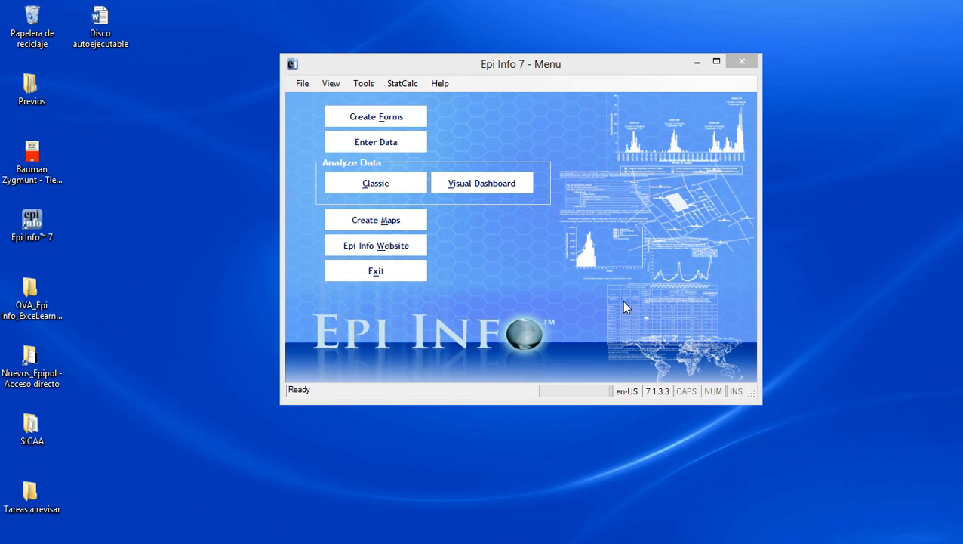
Open the Visual Dashboard and set its data source to the EstudioCasosControles form of the Brote_Huitzililla.prj project.
{"action": "left_click", "coordinate": [501, 187]}
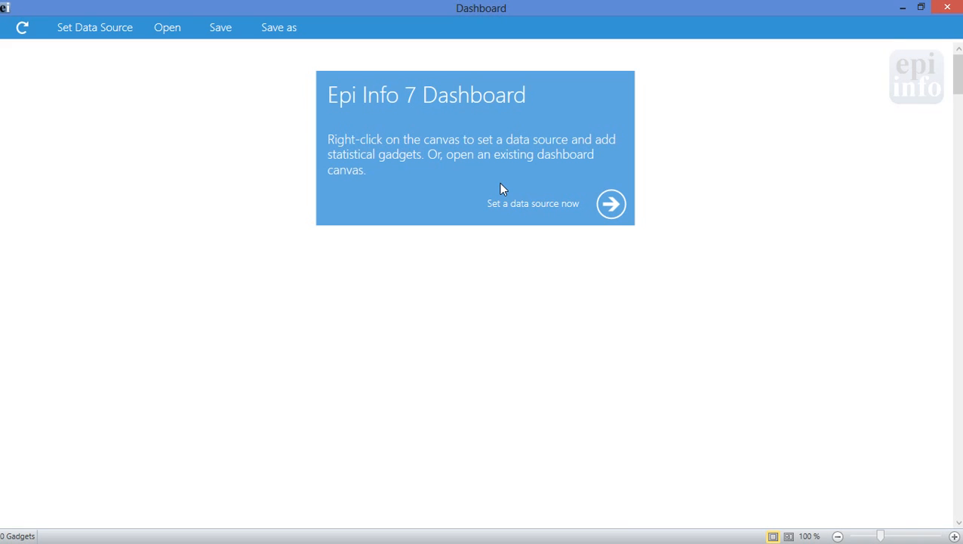
{"action": "left_click", "coordinate": [612, 205]}
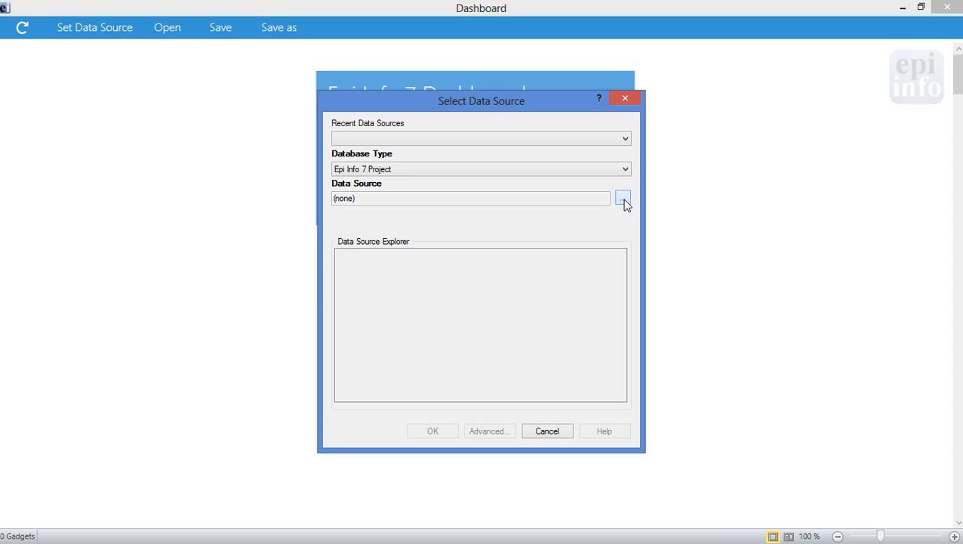
{"action": "left_click", "coordinate": [623, 199]}
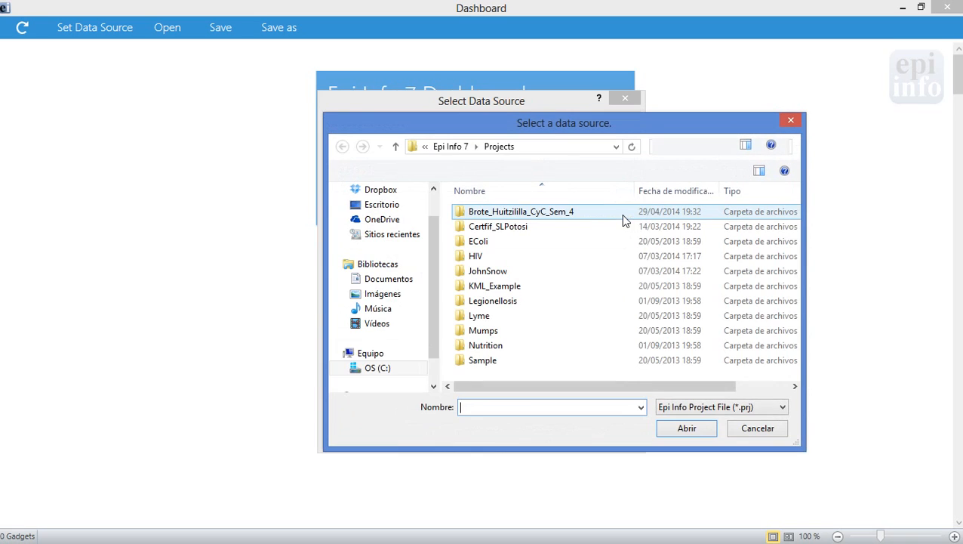
{"action": "double_click", "coordinate": [572, 215]}
{"action": "left_click", "coordinate": [549, 215]}
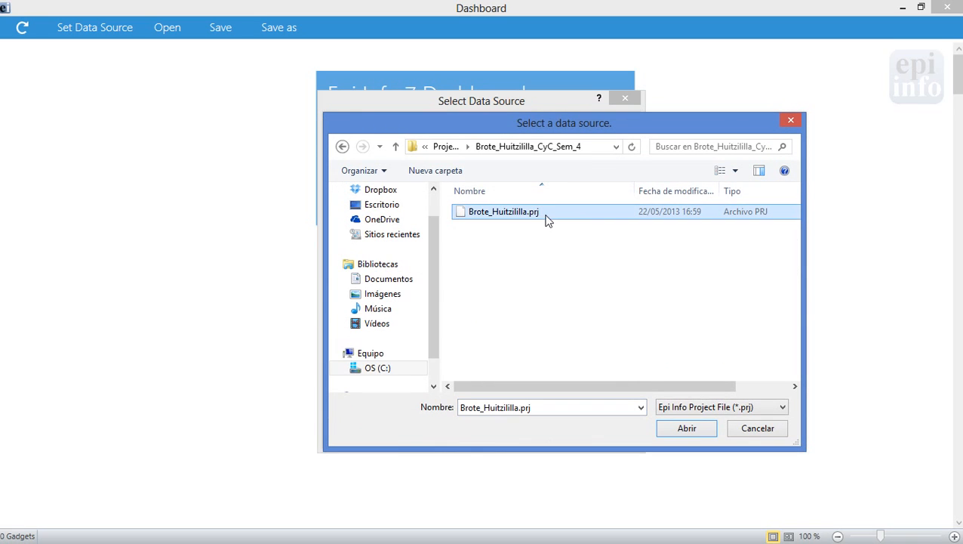
{"action": "left_click", "coordinate": [669, 429]}
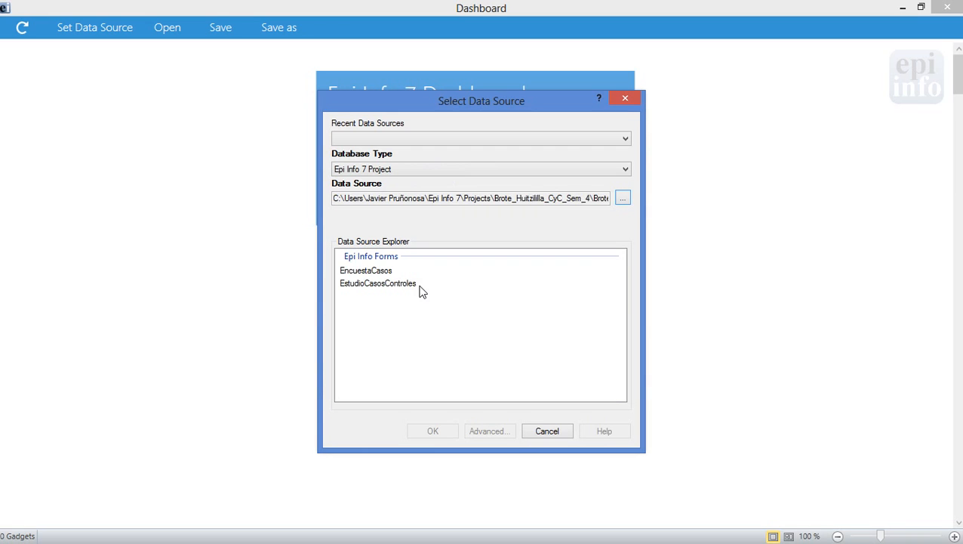
{"action": "left_click", "coordinate": [420, 285]}
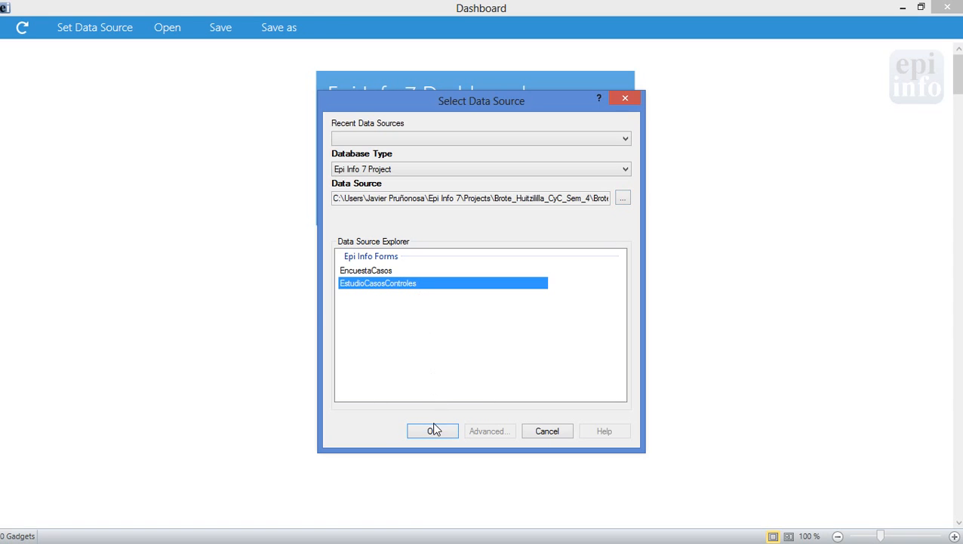
{"action": "left_click", "coordinate": [433, 430]}
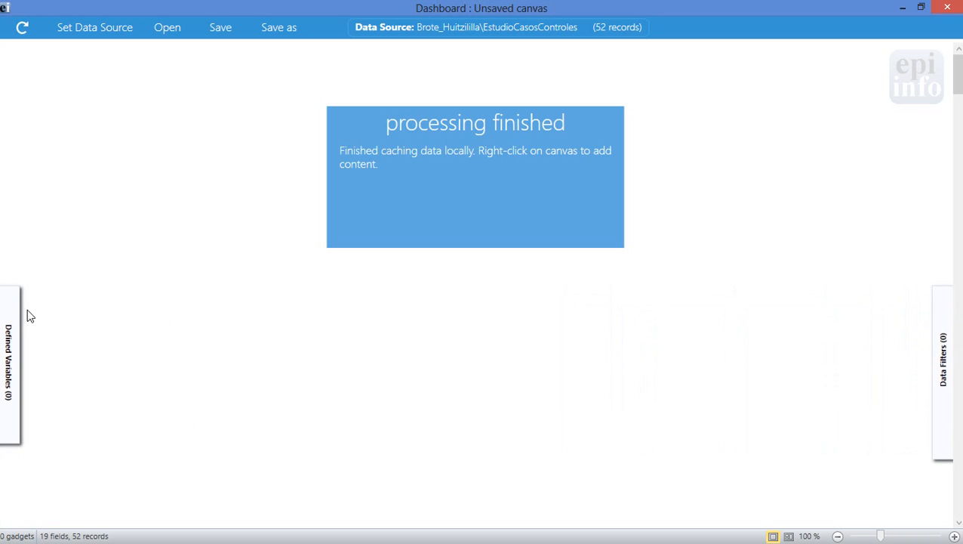
{"action": "mouse_move", "coordinate": [20, 307]}
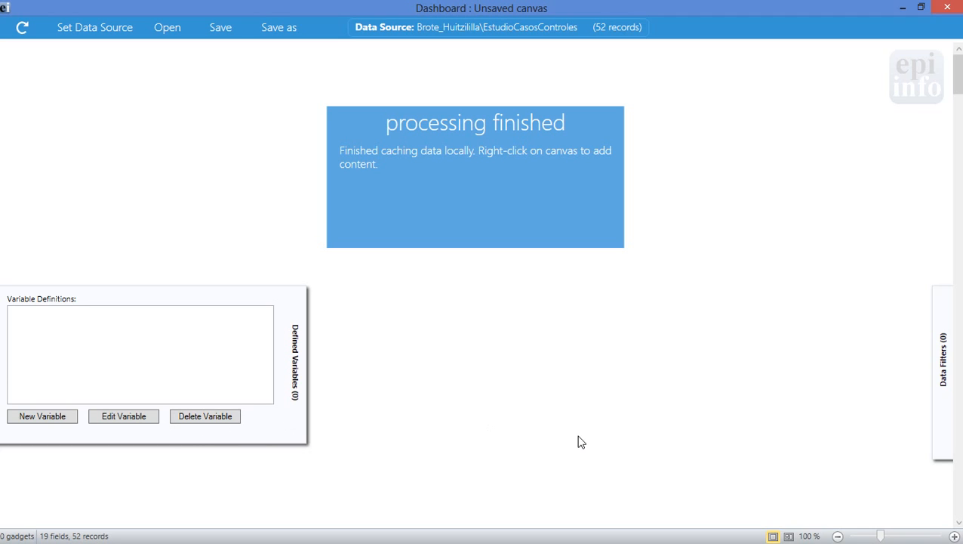
{"action": "mouse_move", "coordinate": [947, 408]}
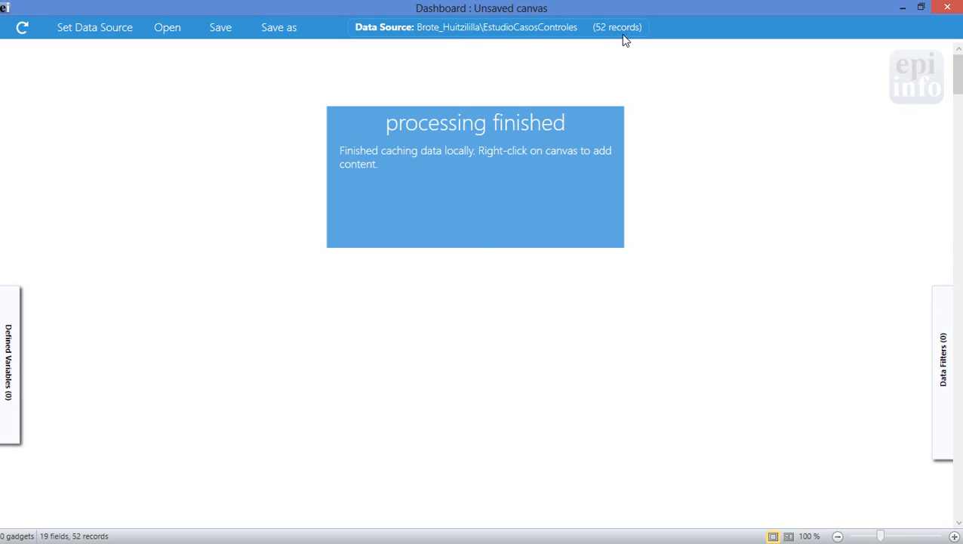
{"action": "mouse_move", "coordinate": [553, 38]}
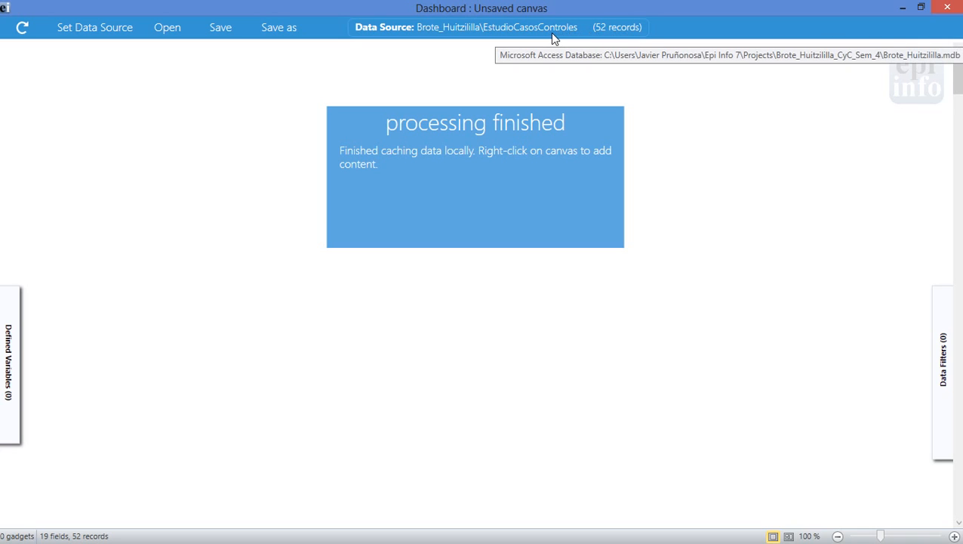
Add an M x N / 2 x 2 table analysis gadget and move it to the upper-left area of the canvas.
{"action": "right_click", "coordinate": [234, 143]}
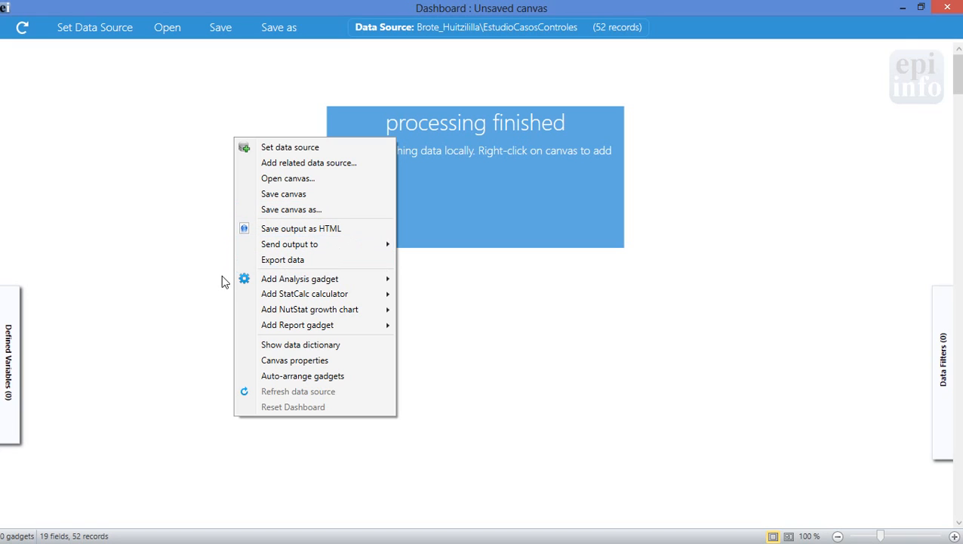
{"action": "mouse_move", "coordinate": [333, 282]}
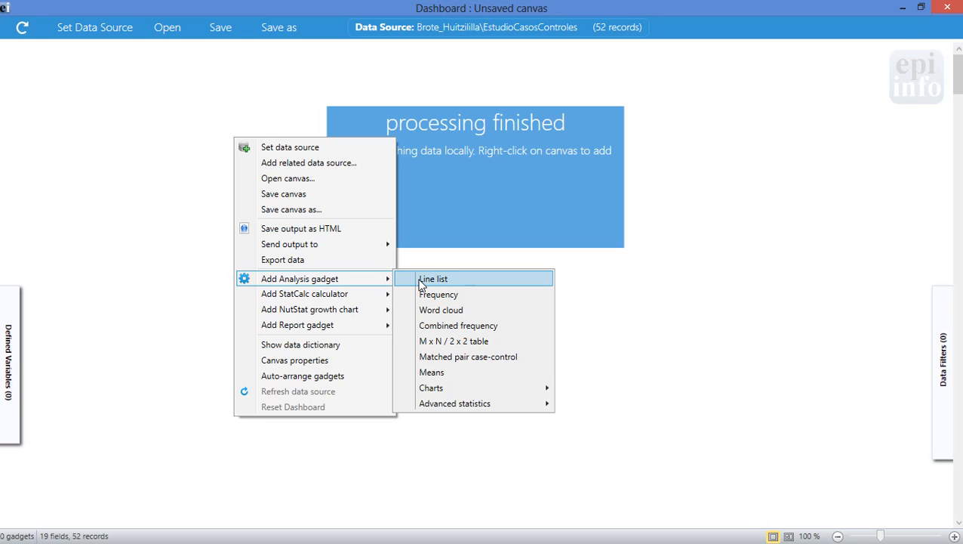
{"action": "left_click", "coordinate": [425, 343]}
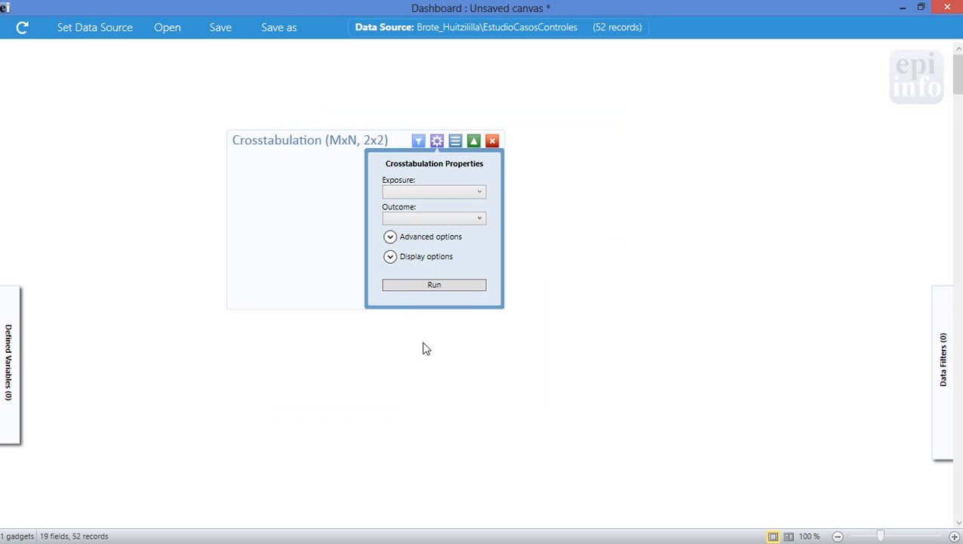
{"action": "left_click_drag", "start_coordinate": [337, 142], "coordinate": [193, 123]}
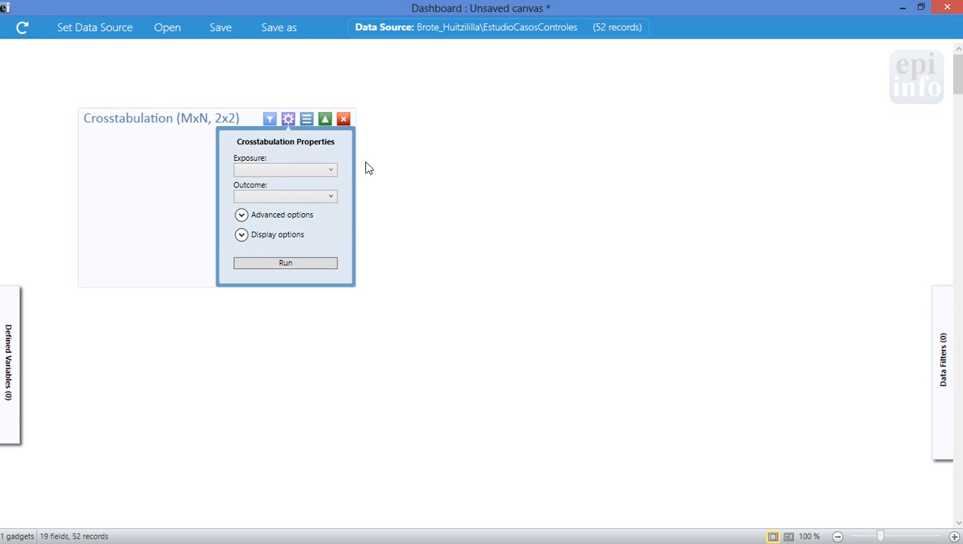
Set the crosstabulation's exposure to N6Pozocubierto and its outcome to N1_Caso_Control.
{"action": "left_click", "coordinate": [332, 171]}
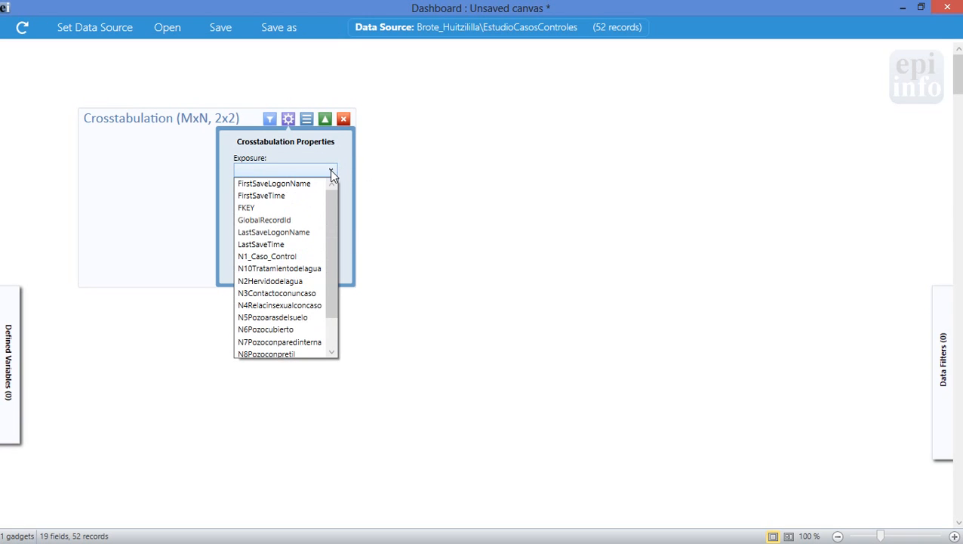
{"action": "left_click_drag", "start_coordinate": [331, 240], "coordinate": [329, 275]}
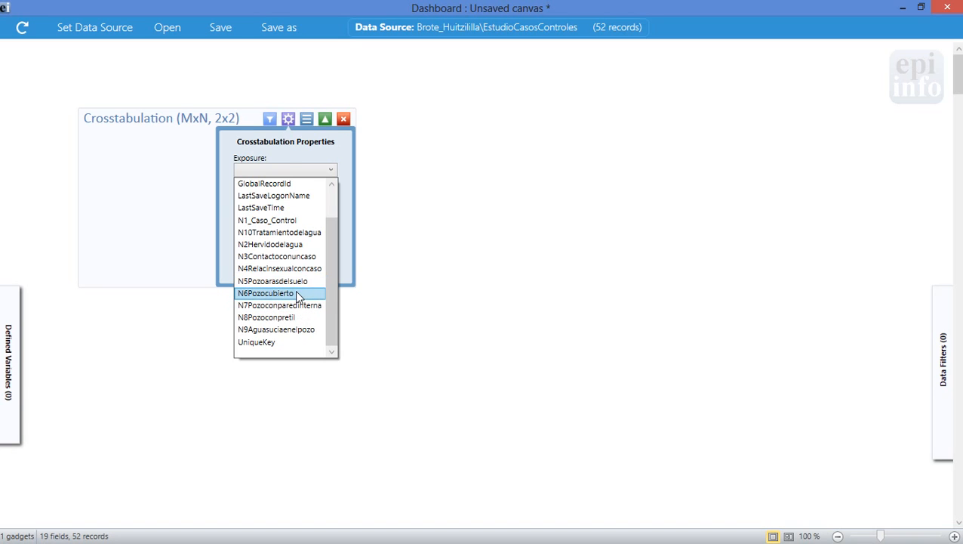
{"action": "left_click", "coordinate": [301, 294]}
{"action": "left_click", "coordinate": [332, 198]}
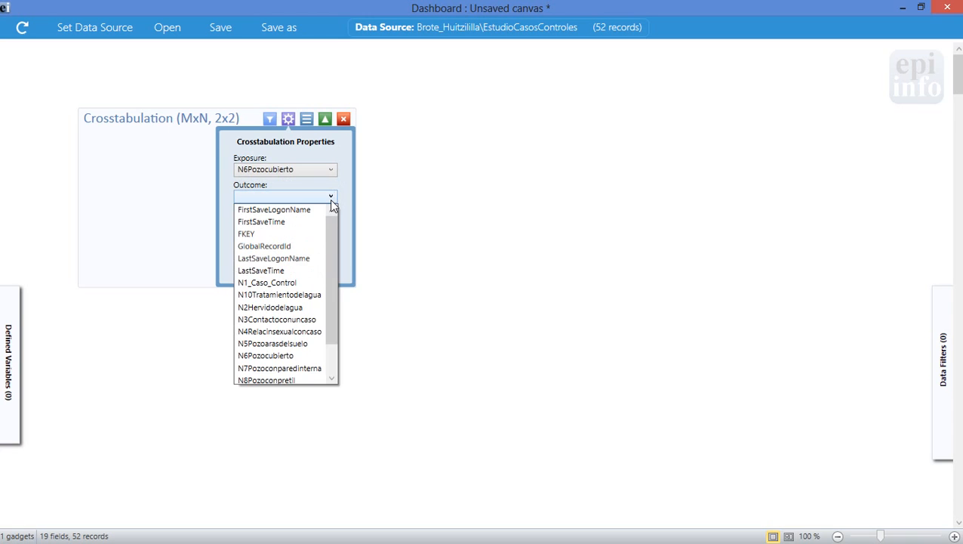
{"action": "left_click_drag", "start_coordinate": [330, 224], "coordinate": [328, 265]}
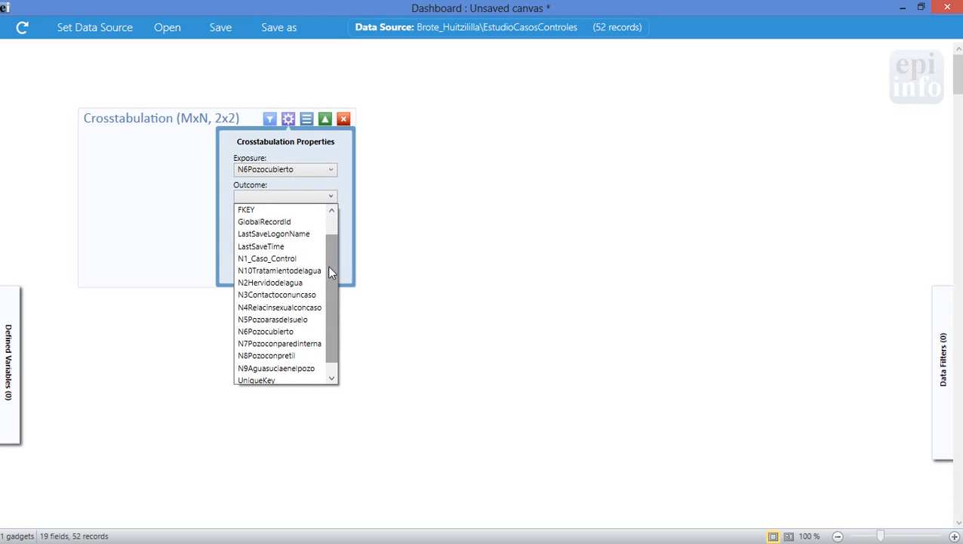
{"action": "left_click", "coordinate": [287, 258]}
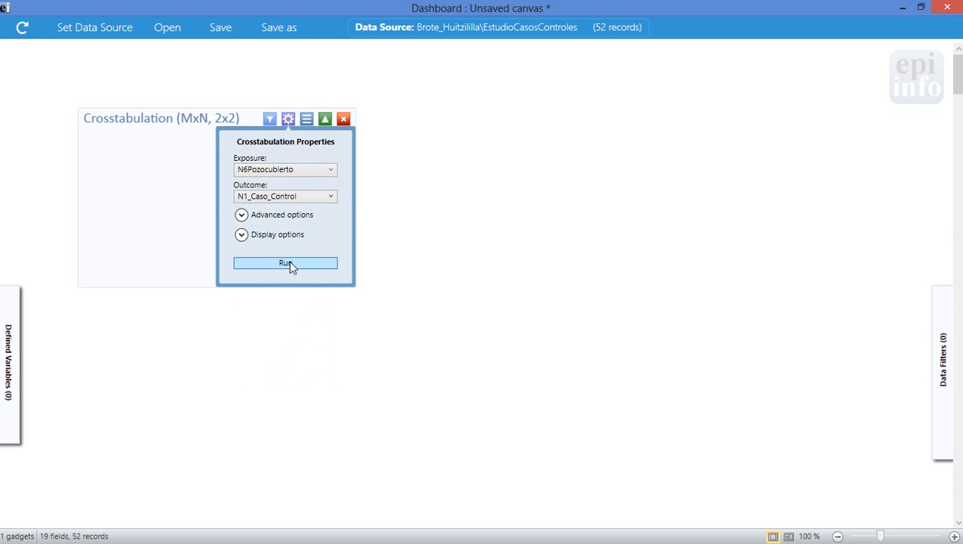
Enable Display list labels for the N6Pozocubierto crosstabulation, check its display options, and run the analysis.
{"action": "left_click", "coordinate": [241, 215]}
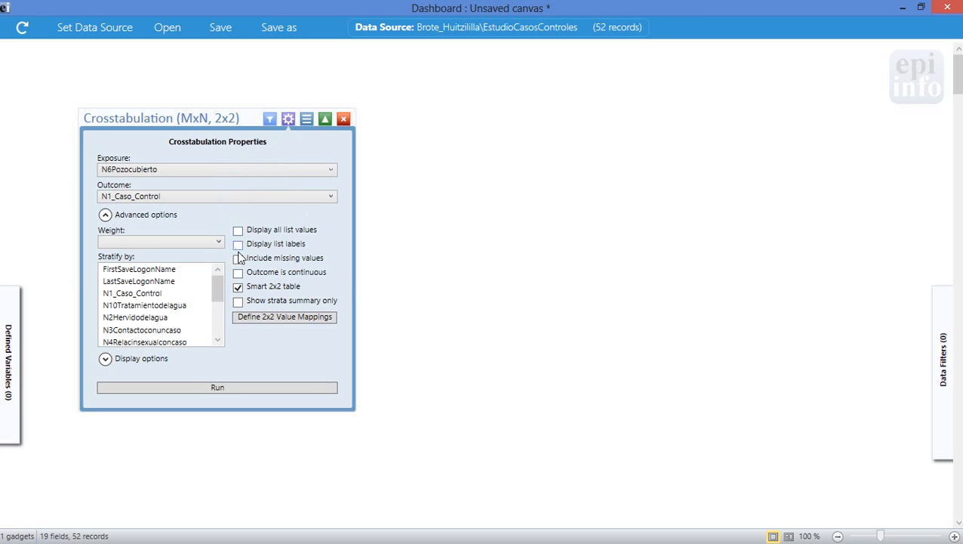
{"action": "left_click", "coordinate": [238, 245]}
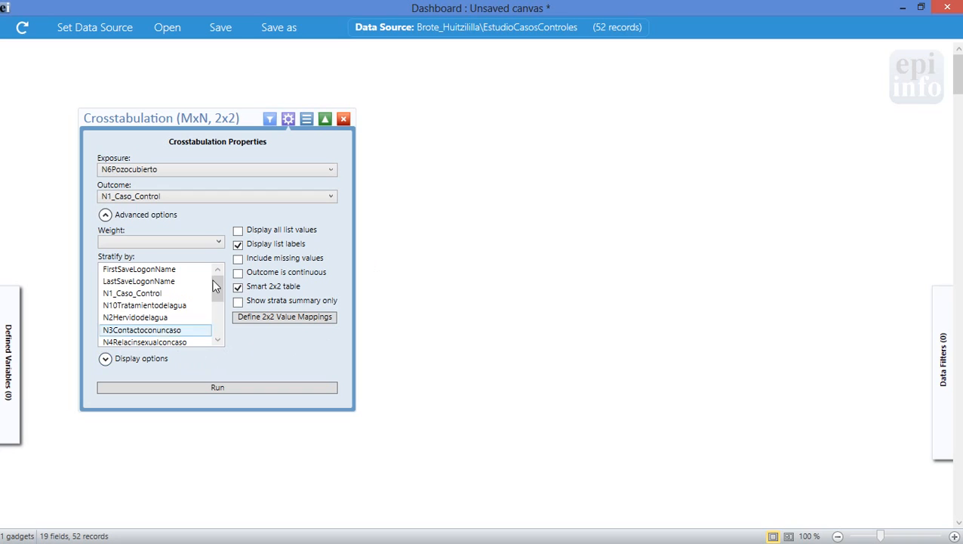
{"action": "left_click", "coordinate": [105, 214]}
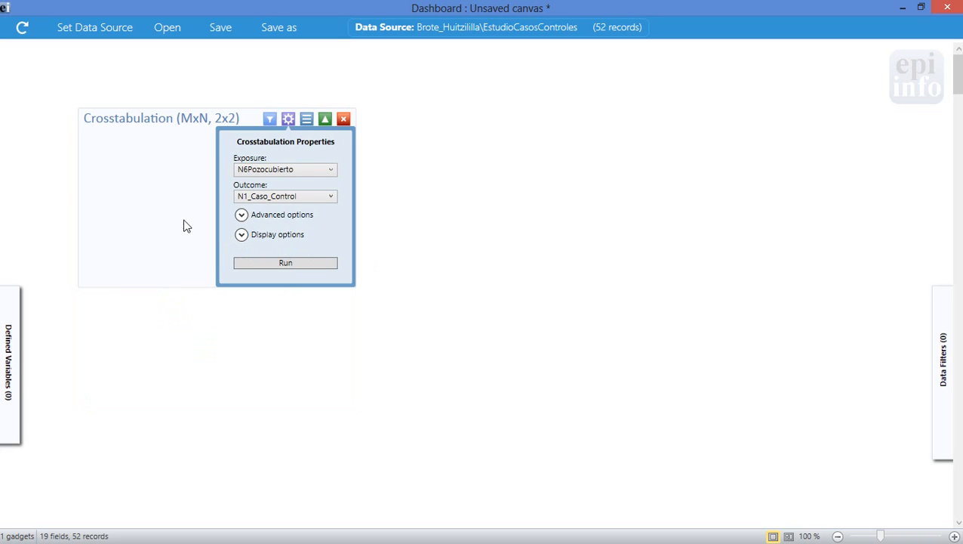
{"action": "left_click", "coordinate": [241, 236]}
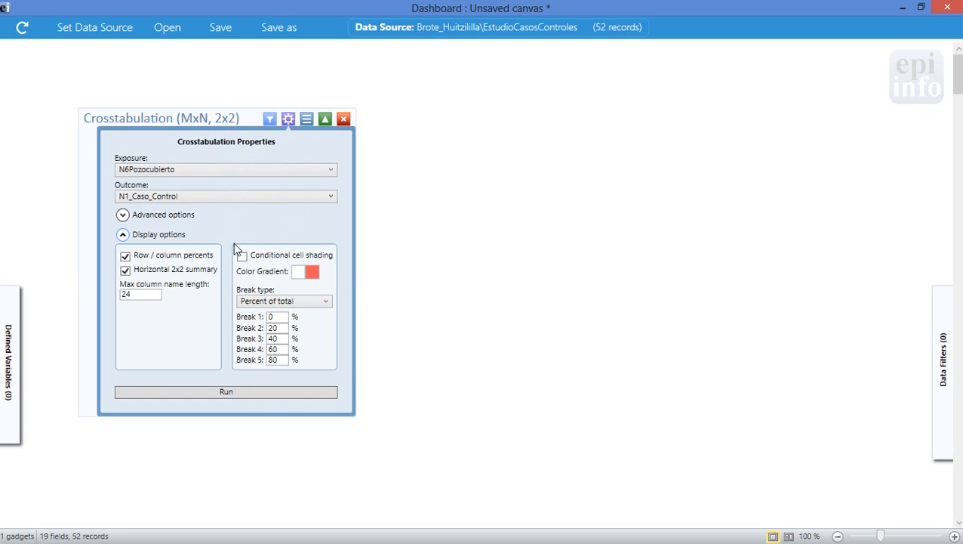
{"action": "left_click", "coordinate": [123, 237]}
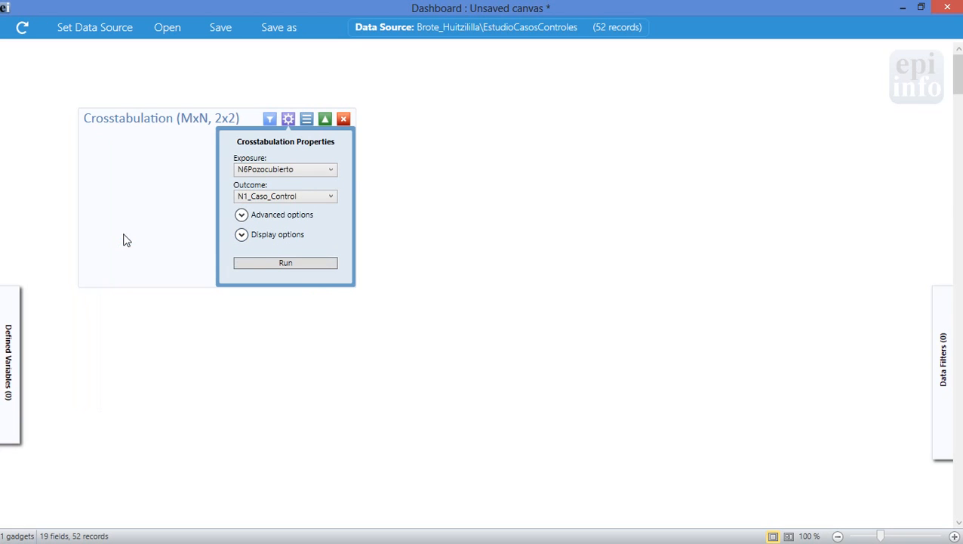
{"action": "left_click", "coordinate": [277, 264]}
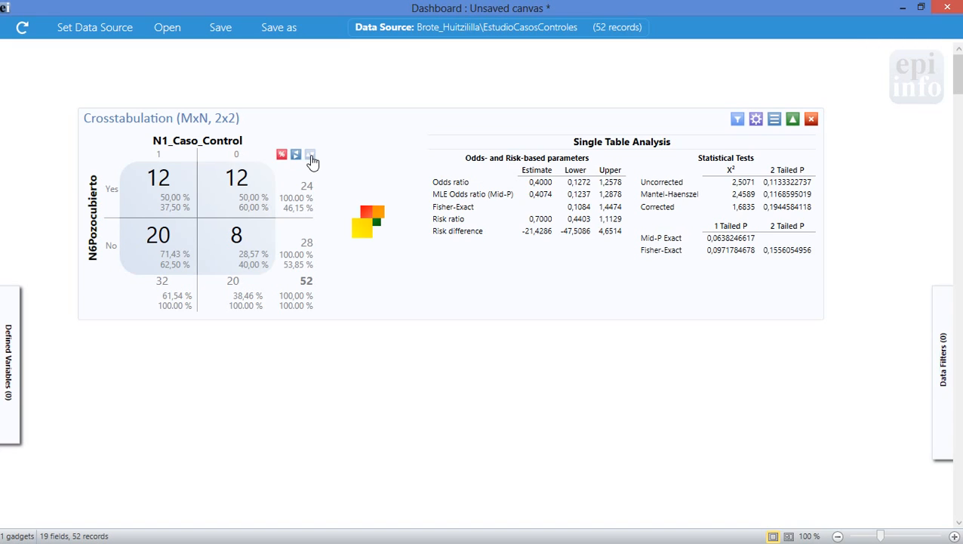
Swap the N6Pozocubierto table's rows to put No above Yes, and toggle its column order, leaving 0 before 1.
{"action": "left_click", "coordinate": [310, 155]}
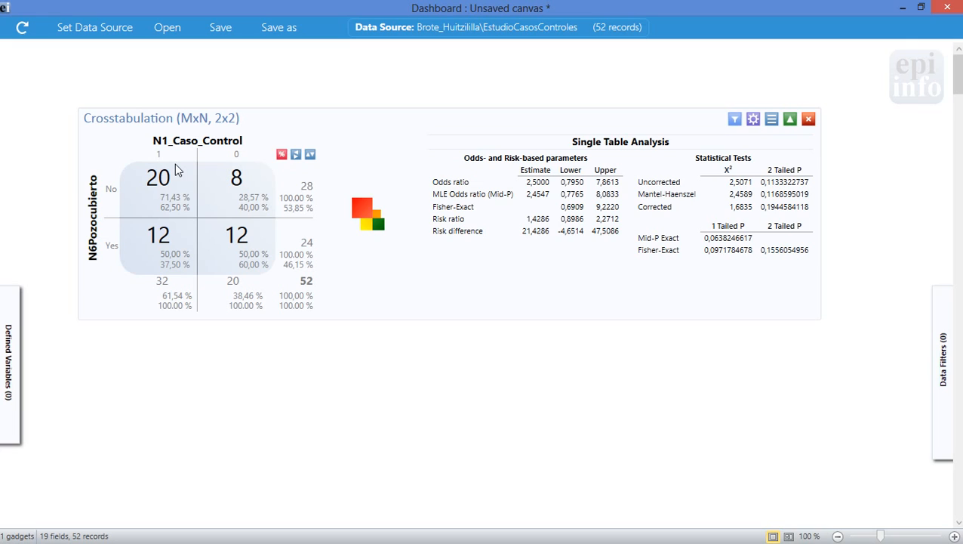
{"action": "left_click", "coordinate": [296, 155]}
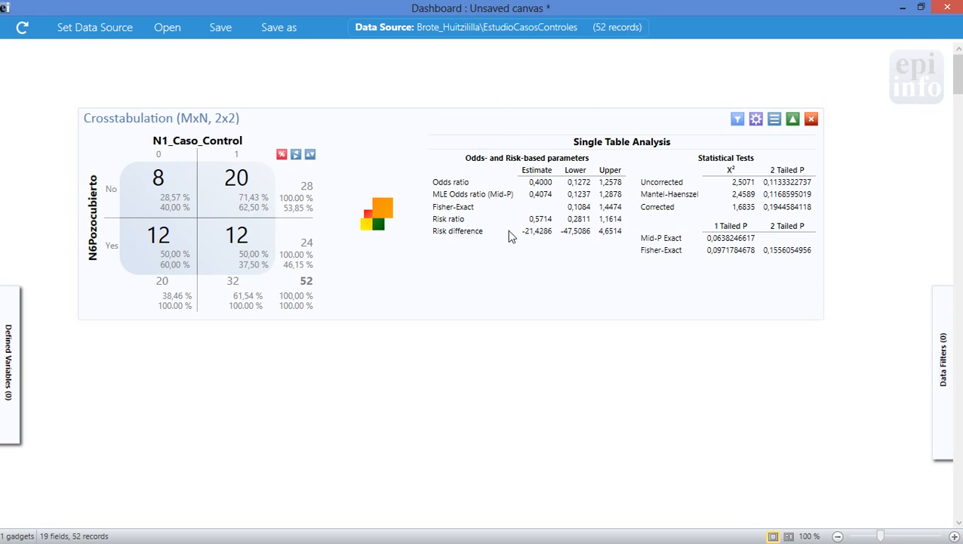
{"action": "left_click", "coordinate": [296, 156]}
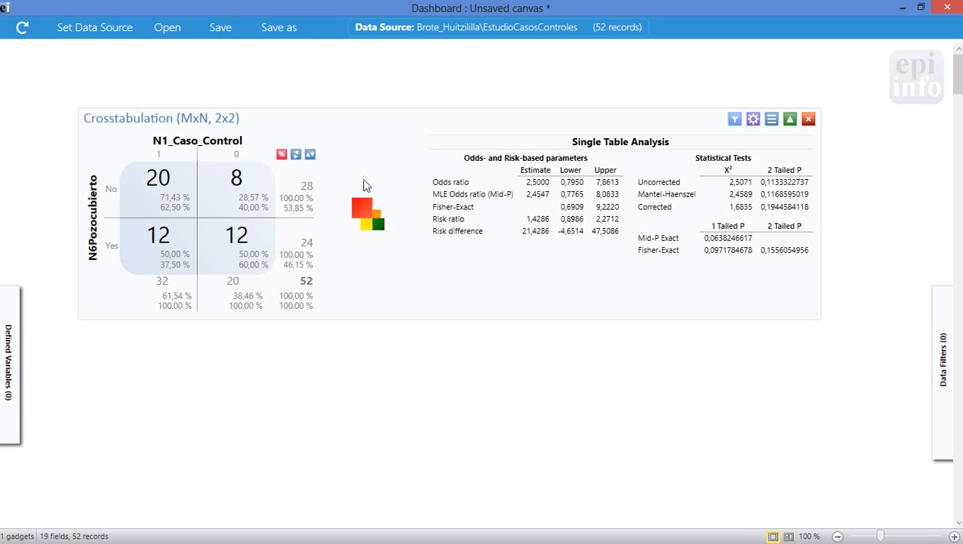
{"action": "left_click", "coordinate": [296, 156]}
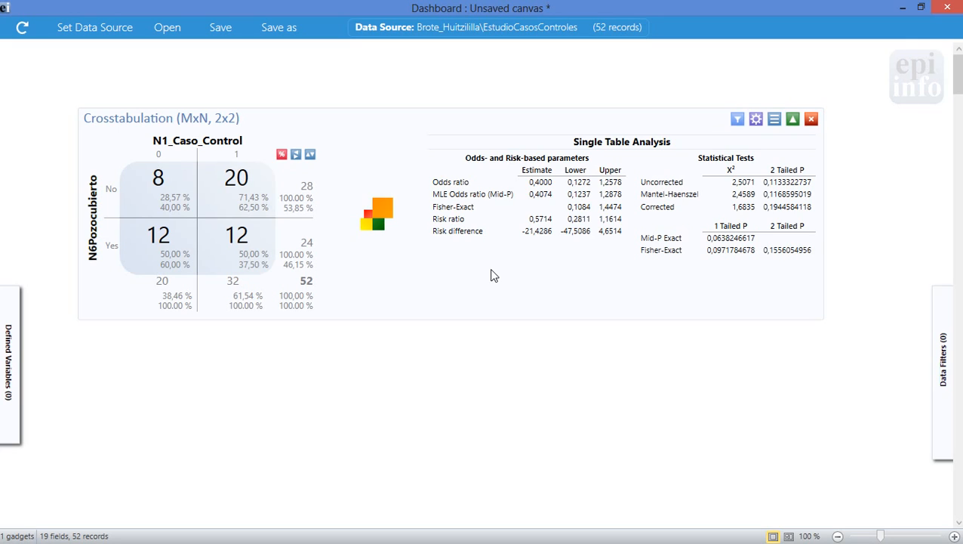
Add a second M x N / 2 x 2 table gadget below the first, with exposure N9Aguasuciaenelpozo and outcome N1_Caso_Control.
{"action": "right_click", "coordinate": [314, 398]}
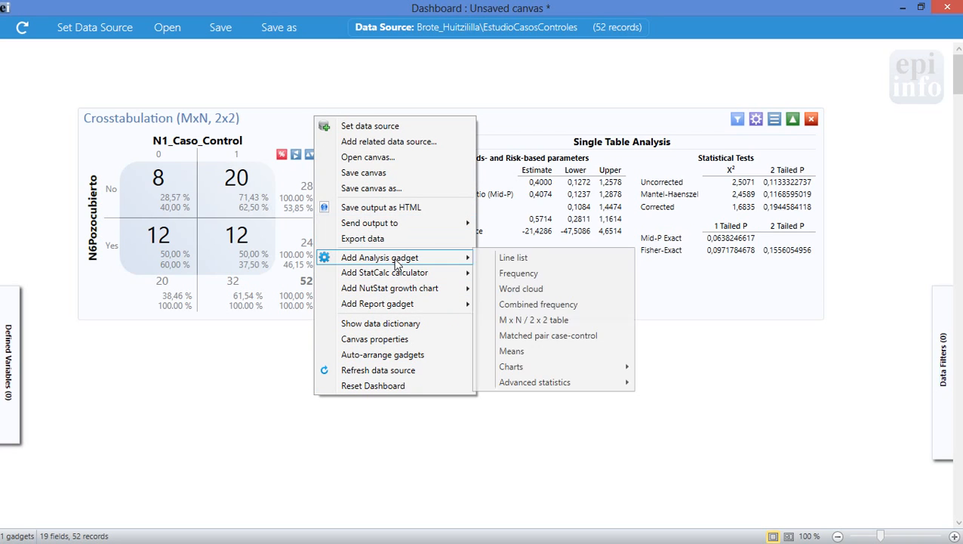
{"action": "left_click", "coordinate": [567, 323]}
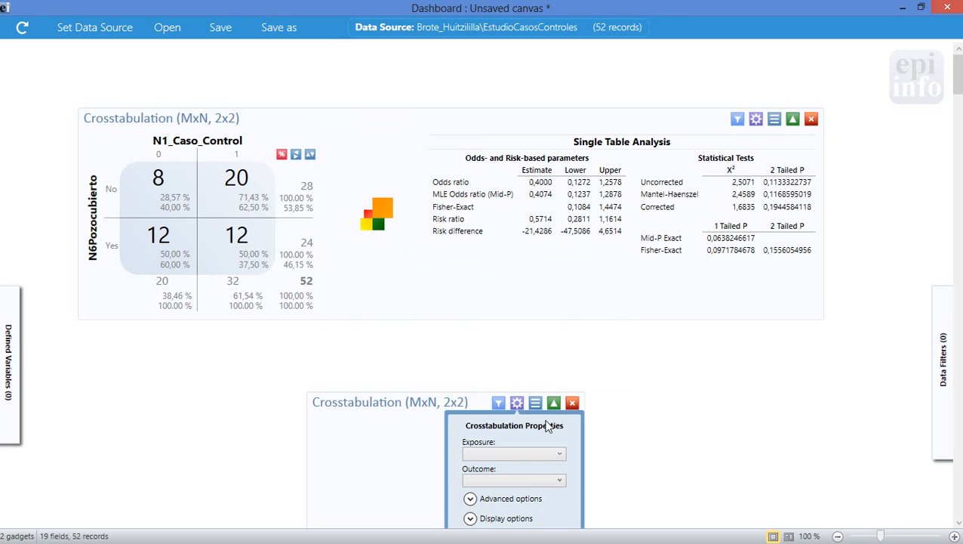
{"action": "left_click", "coordinate": [495, 365]}
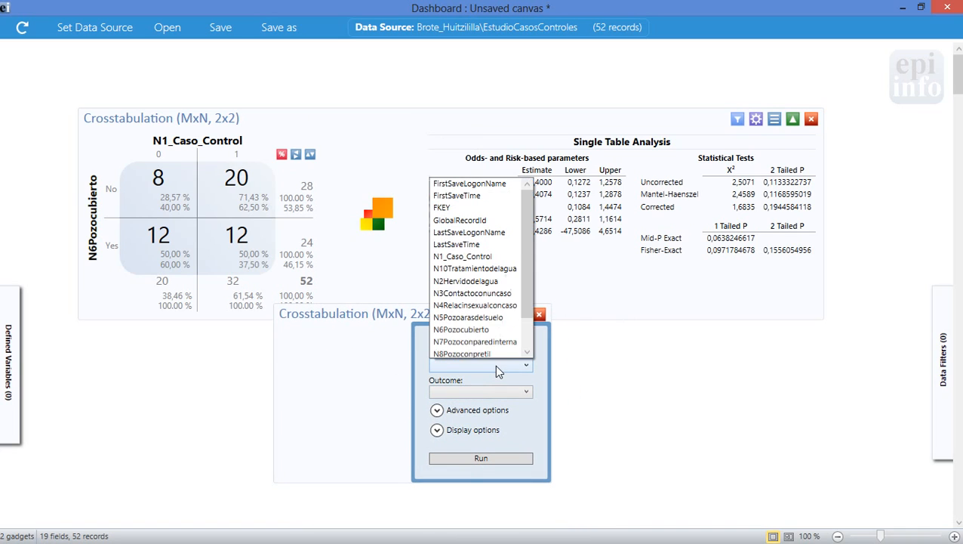
{"action": "left_click", "coordinate": [499, 354]}
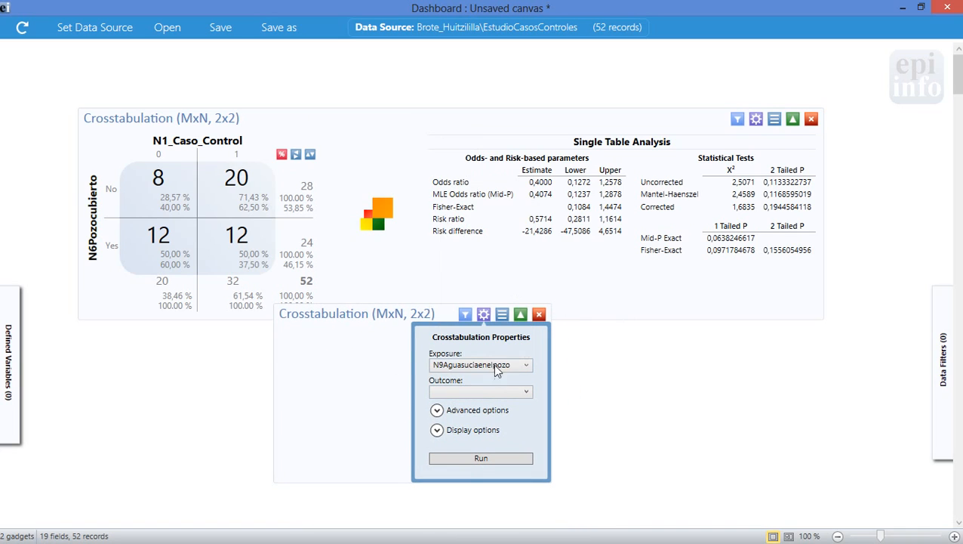
{"action": "left_click", "coordinate": [482, 391]}
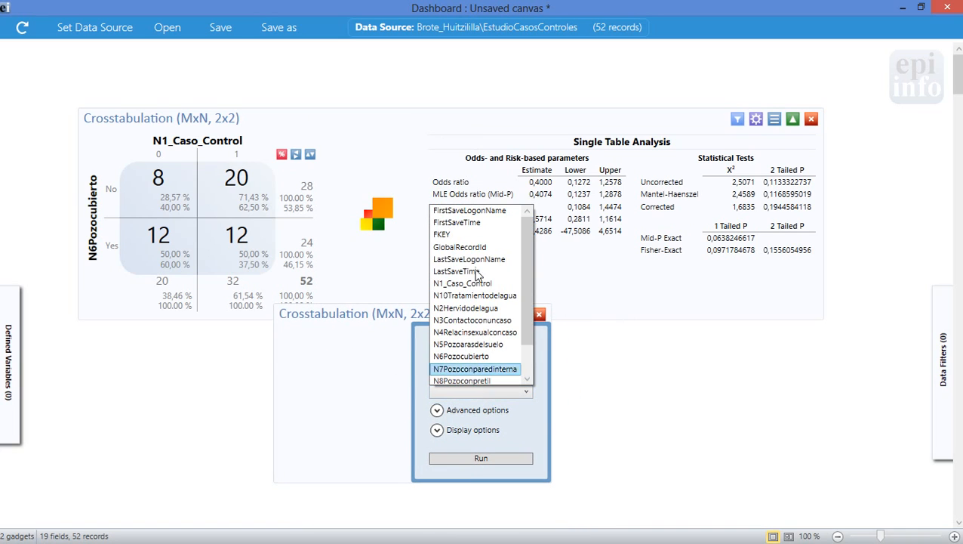
{"action": "left_click", "coordinate": [470, 284]}
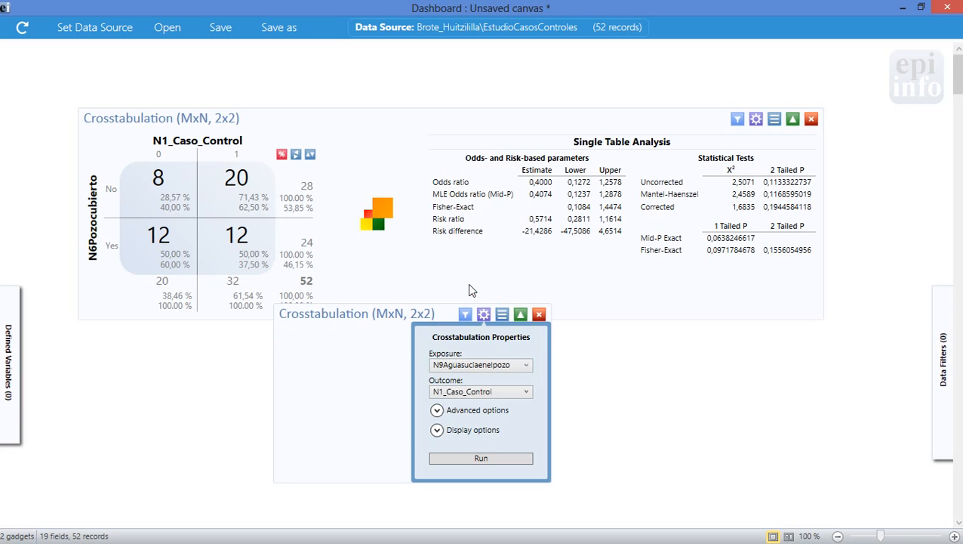
Run the N9Aguasuciaenelpozo crosstabulation and toggle its outcome column order back and forth, leaving 1 before 0.
{"action": "left_click", "coordinate": [449, 458]}
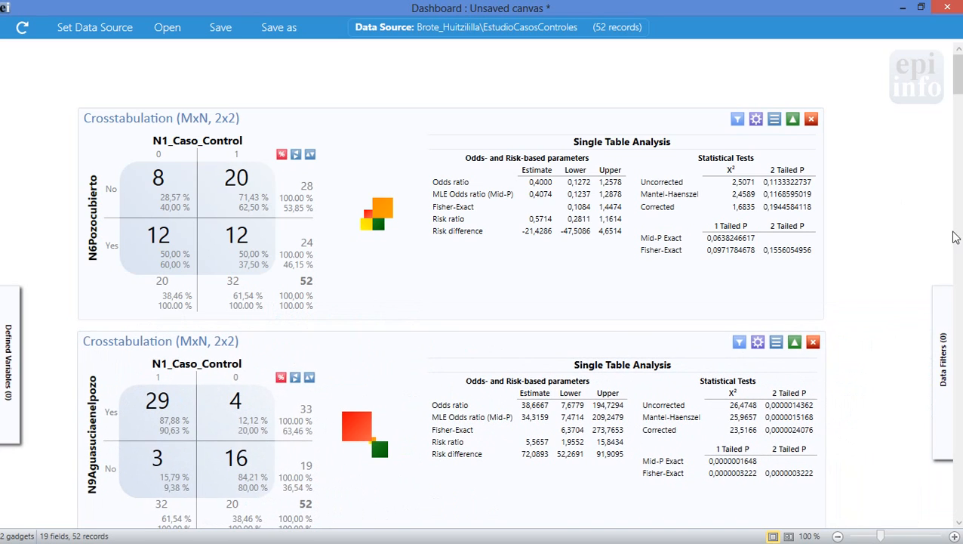
{"action": "left_click_drag", "start_coordinate": [958, 76], "coordinate": [957, 90]}
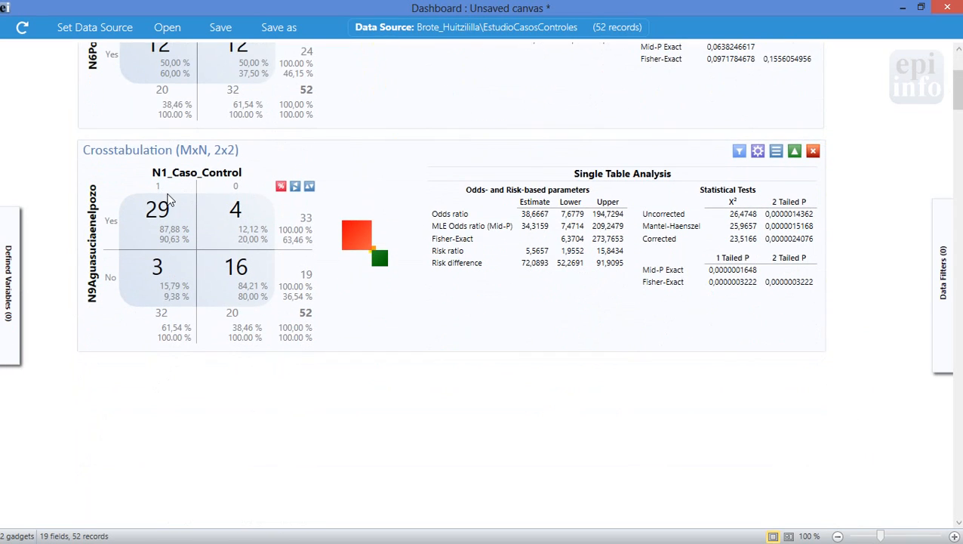
{"action": "left_click", "coordinate": [295, 186]}
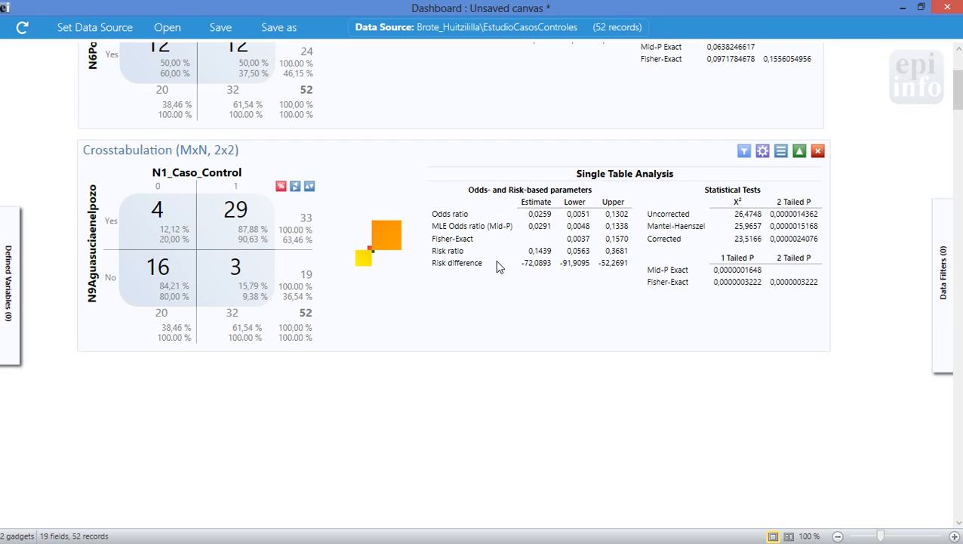
{"action": "left_click", "coordinate": [295, 189]}
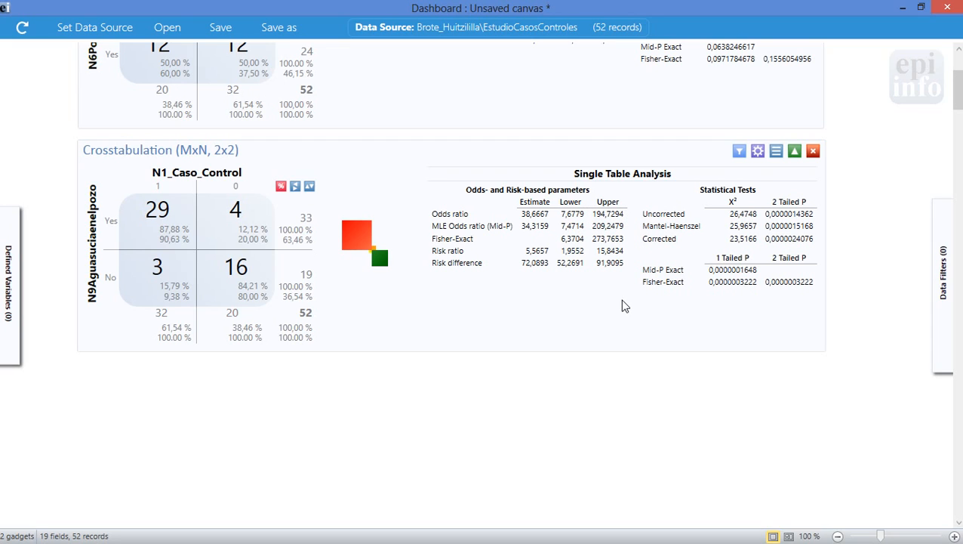
Save the canvas as "Análisis de BD CyC 26 Abril" in the Brote_Huitzililla_CyC_Sem_4 folder and dismiss the notification.
{"action": "left_click_drag", "start_coordinate": [959, 87], "coordinate": [960, 72]}
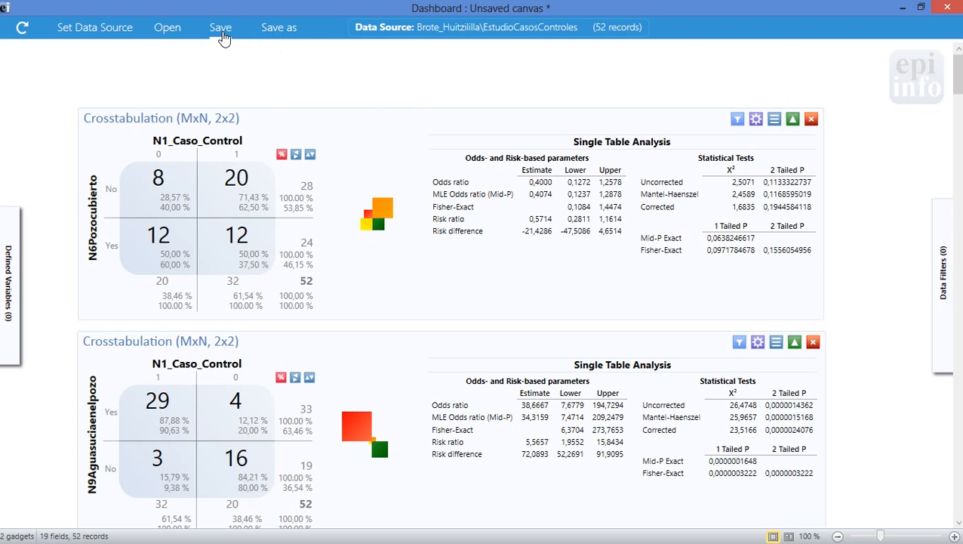
{"action": "left_click", "coordinate": [273, 30]}
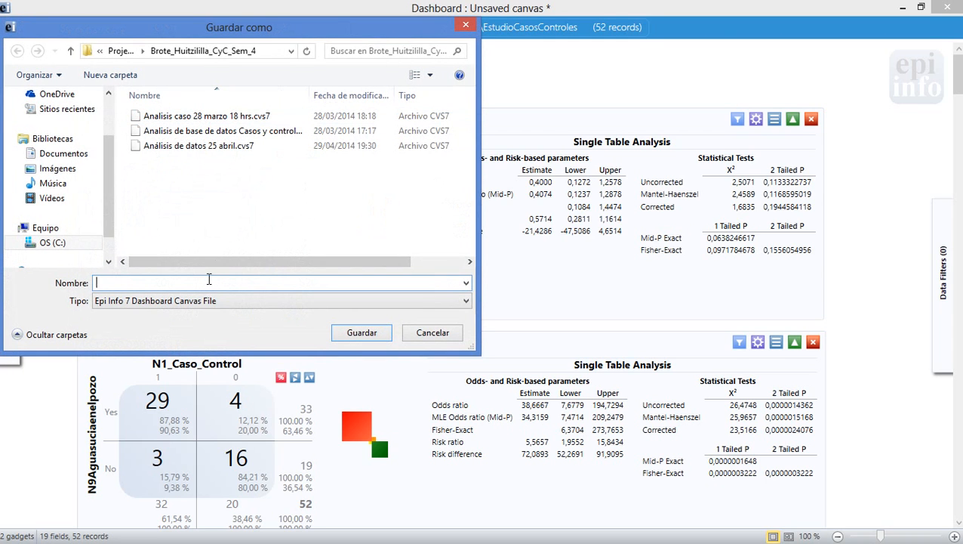
{"action": "type", "text": "Anna"}
{"action": "key", "text": "BackSpace"}
{"action": "key", "text": "BackSpace"}
{"action": "type", "text": "álisis de"}
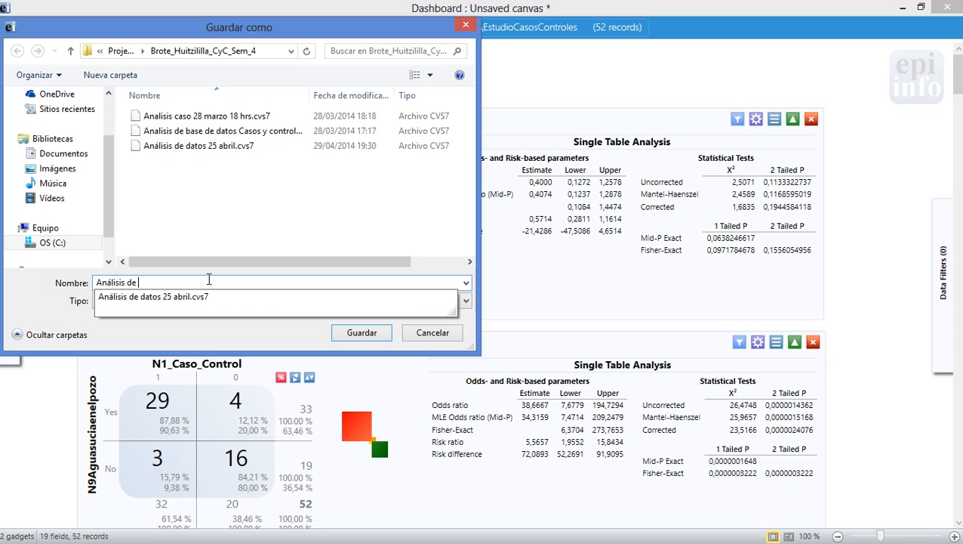
{"action": "type", "text": " BD C"}
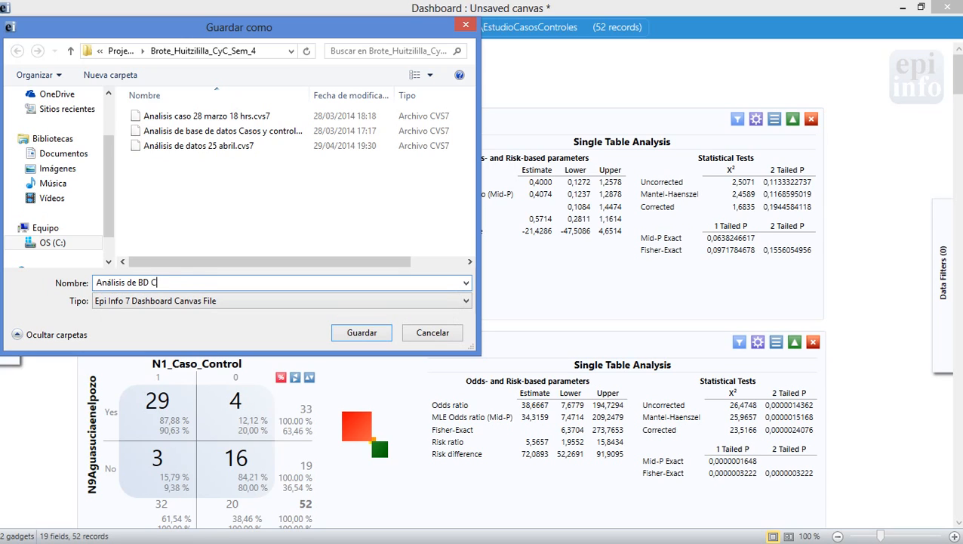
{"action": "type", "text": "yC 26 Abril"}
{"action": "left_click", "coordinate": [344, 332]}
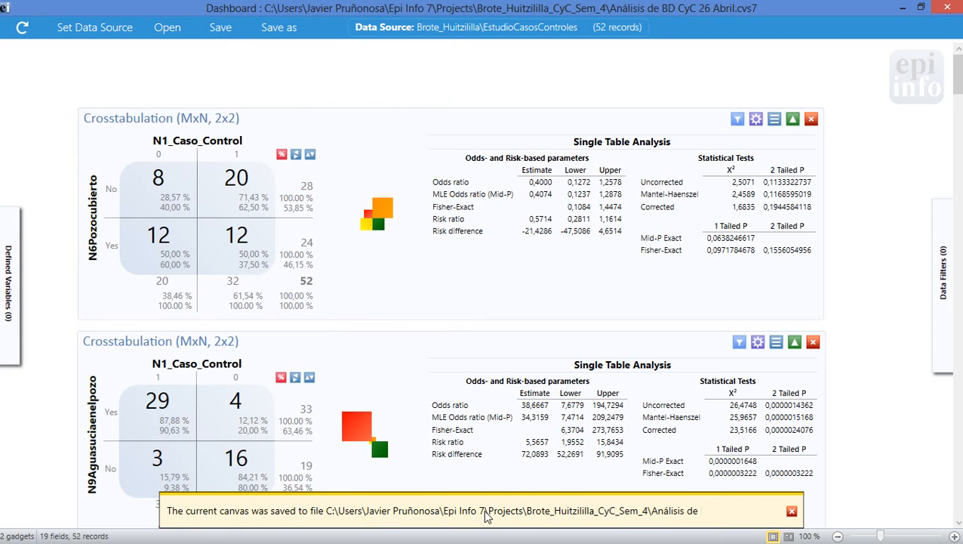
{"action": "left_click", "coordinate": [791, 516]}
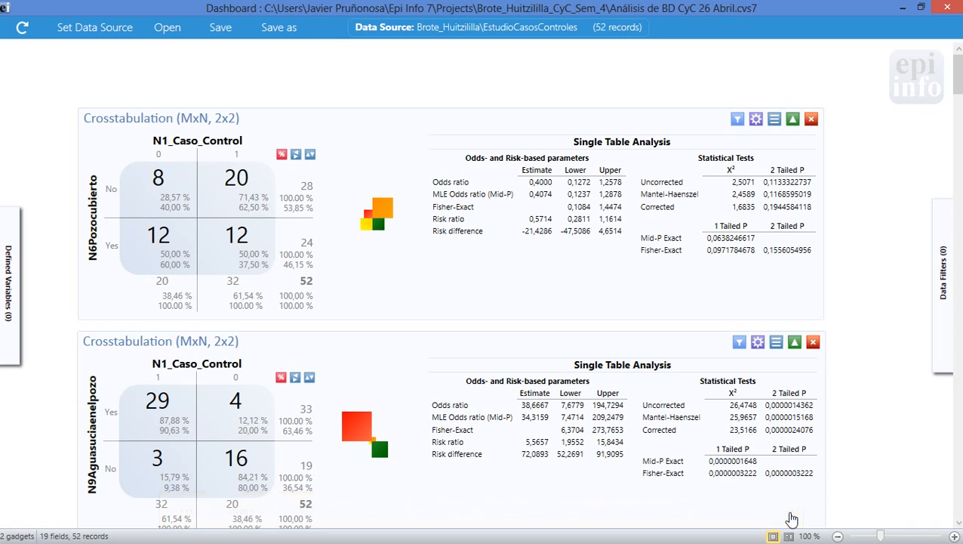
Close the dashboard, start the Visual Dashboard again, and reopen the canvas Análisis de BD CyC 26 Abril.cvs7 to review both tables.
{"action": "left_click", "coordinate": [952, 9]}
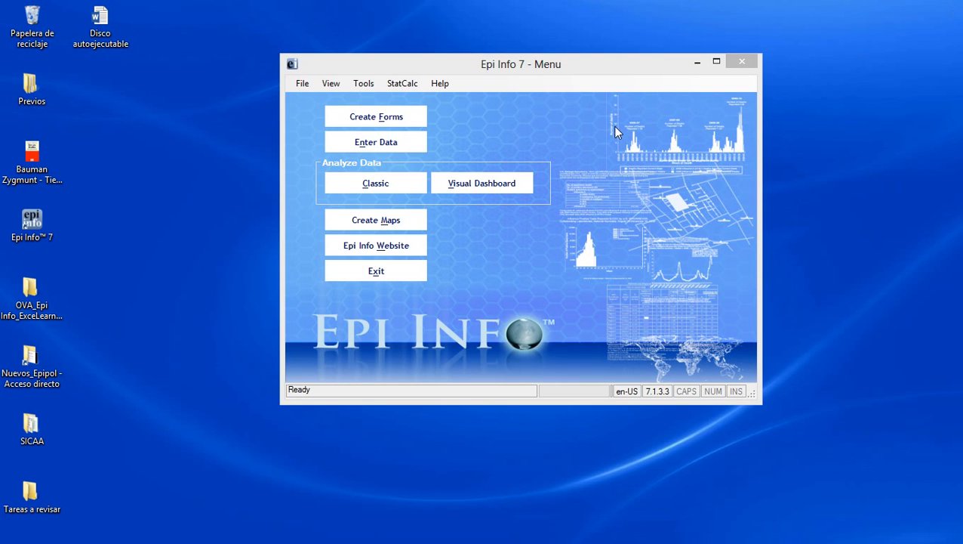
{"action": "left_click", "coordinate": [491, 182]}
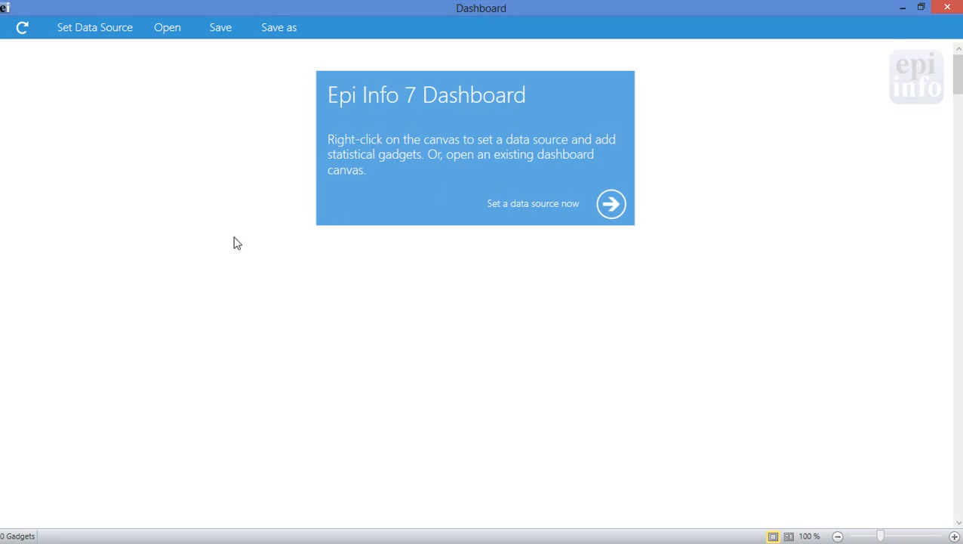
{"action": "left_click", "coordinate": [172, 32]}
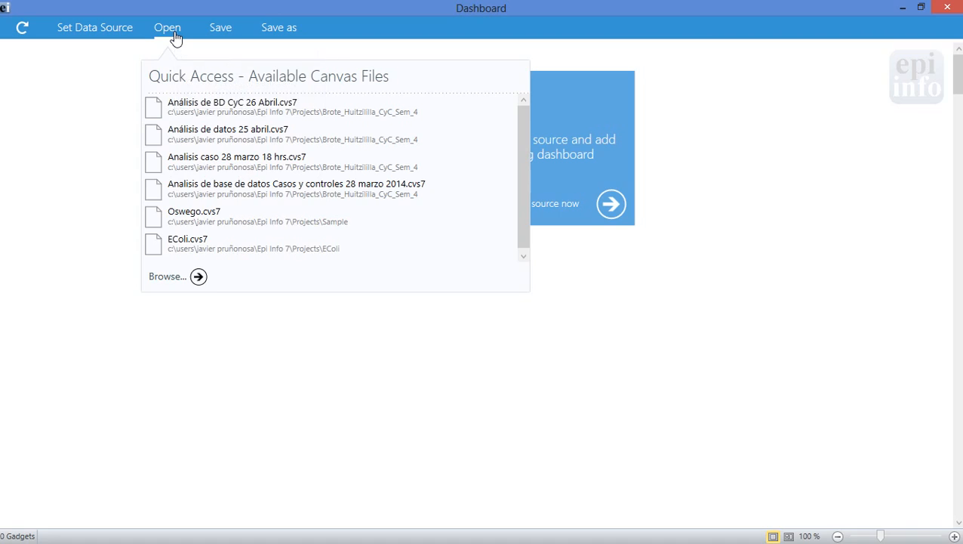
{"action": "left_click", "coordinate": [186, 107]}
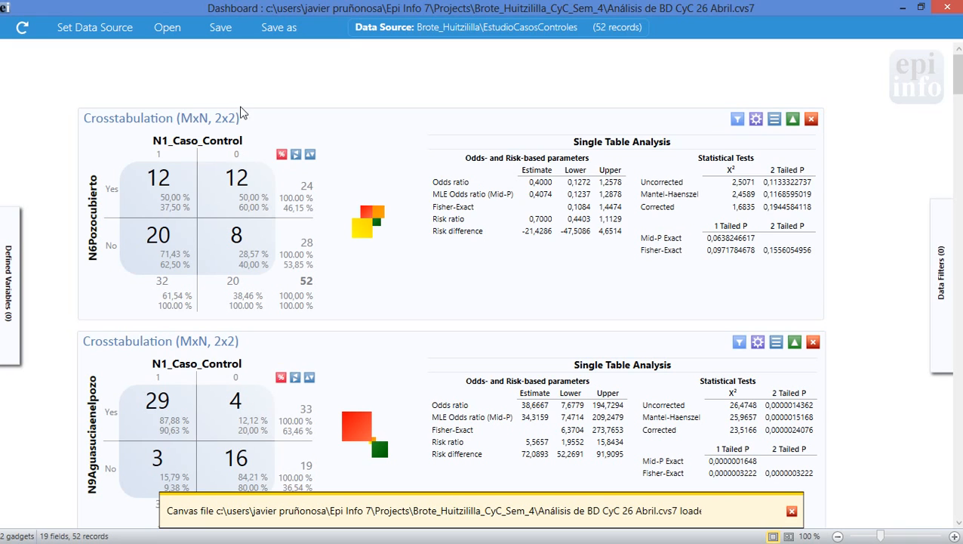
{"action": "left_click_drag", "start_coordinate": [957, 85], "coordinate": [958, 89]}
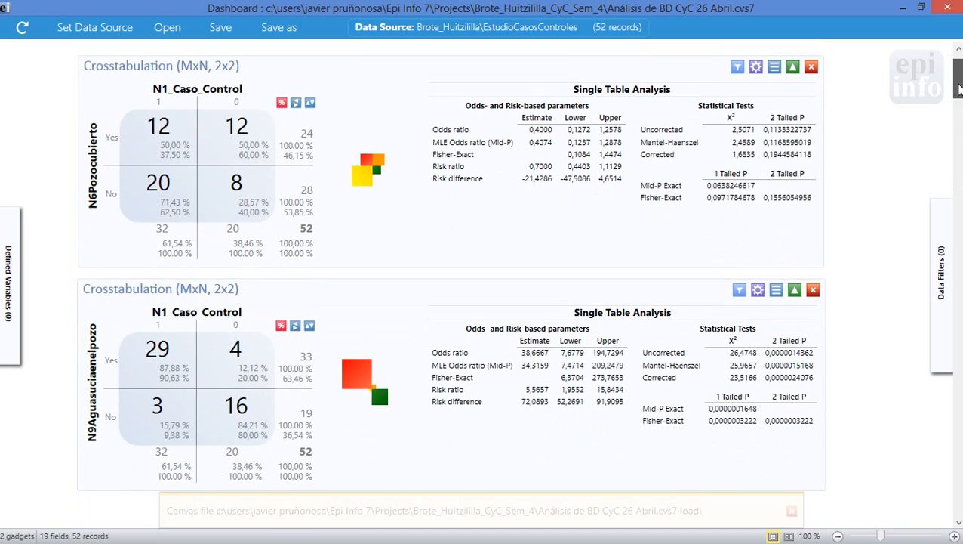